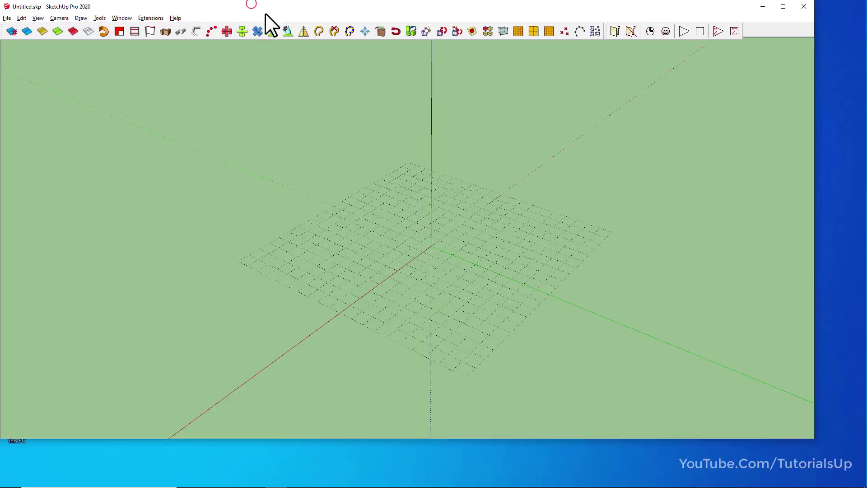
# Step: Place the wheelchair PNG flat on the ground with its corner at the origin, then orbit closer
pyautogui.moveTo(21, 61); pyautogui.dragTo(446, 234)
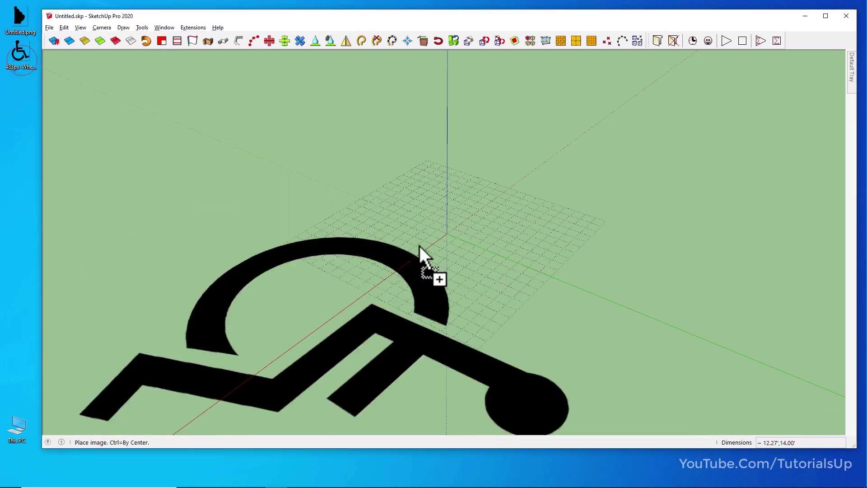
pyautogui.click(446, 234)
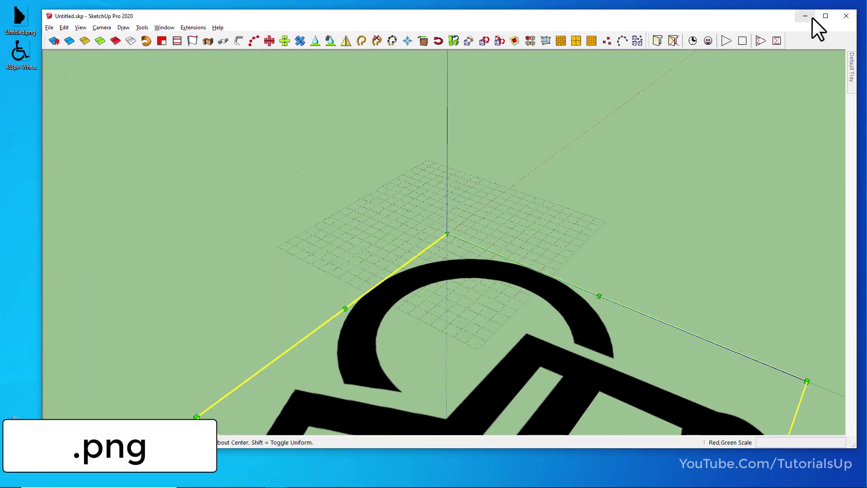
pyautogui.click(826, 16)
pyautogui.click(837, 276)
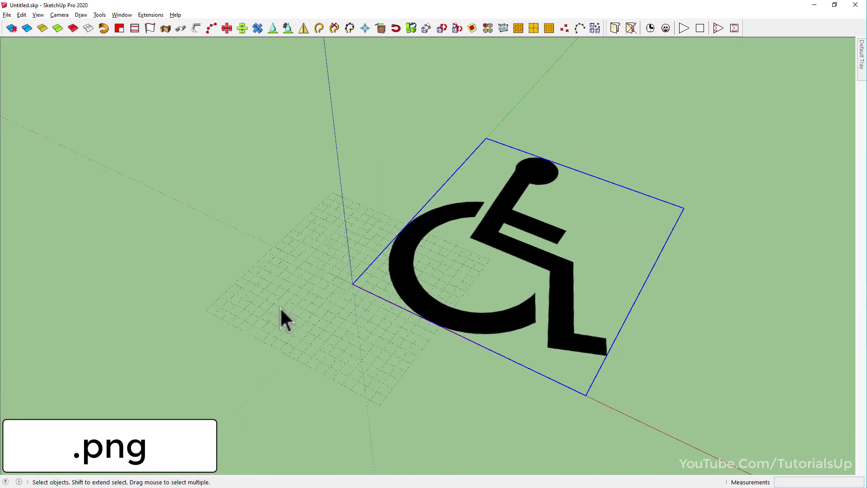
pyautogui.moveTo(280, 307); pyautogui.dragTo(364, 325, button='middle')
pyautogui.moveTo(726, 207); pyautogui.dragTo(408, 392, button='middle')
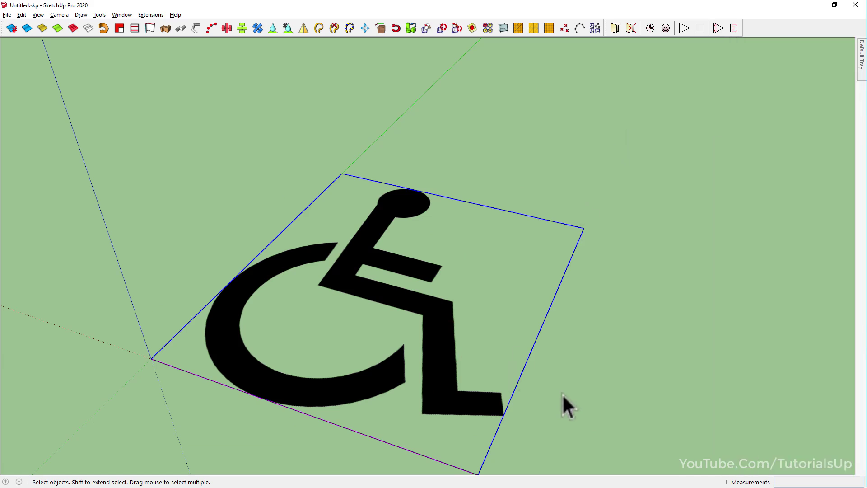
pyautogui.click(565, 399)
pyautogui.scroll(-3, 563, 441)
pyautogui.scroll(5, 552, 372)
pyautogui.moveTo(510, 287)
pyautogui.mouseDown(button='middle')
pyautogui.moveTo(592, 389)
pyautogui.moveTo(595, 362)
pyautogui.mouseUp(button='middle')
# Step: Trace the wheelchair image with ImageTrimmer: stand-up, flatten texture, delete original image and temp files
pyautogui.click(498, 391)
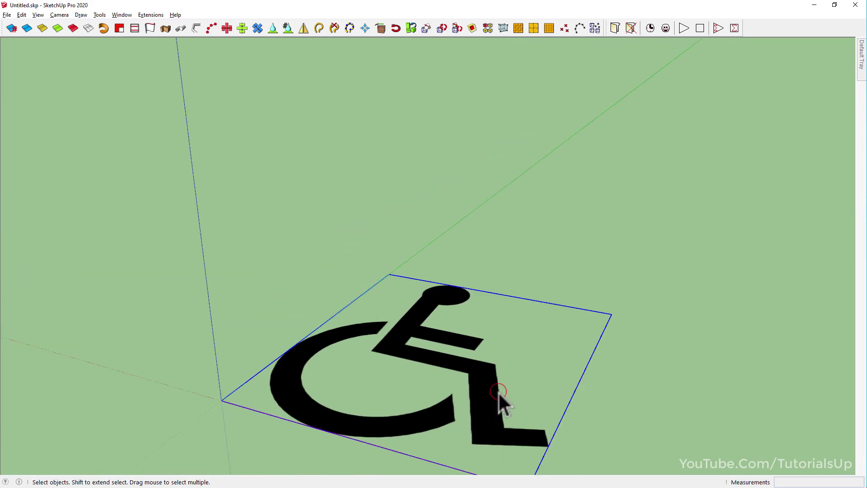
pyautogui.click(100, 15)
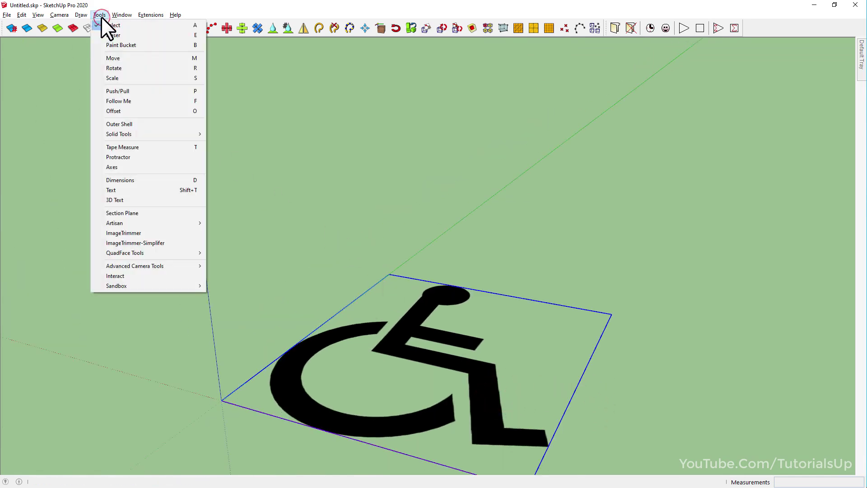
pyautogui.click(154, 232)
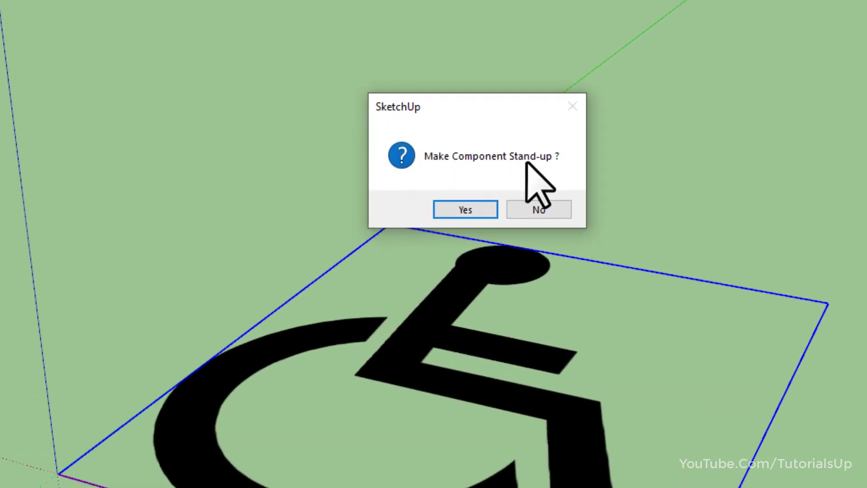
pyautogui.click(474, 209)
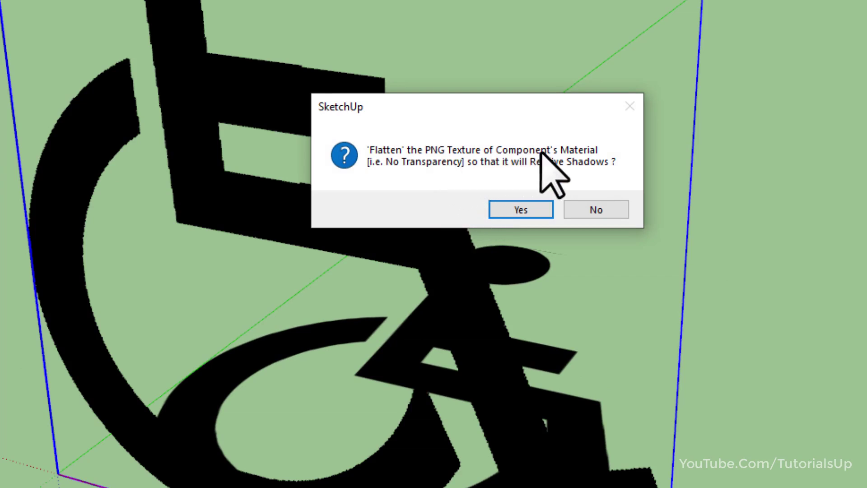
pyautogui.click(522, 209)
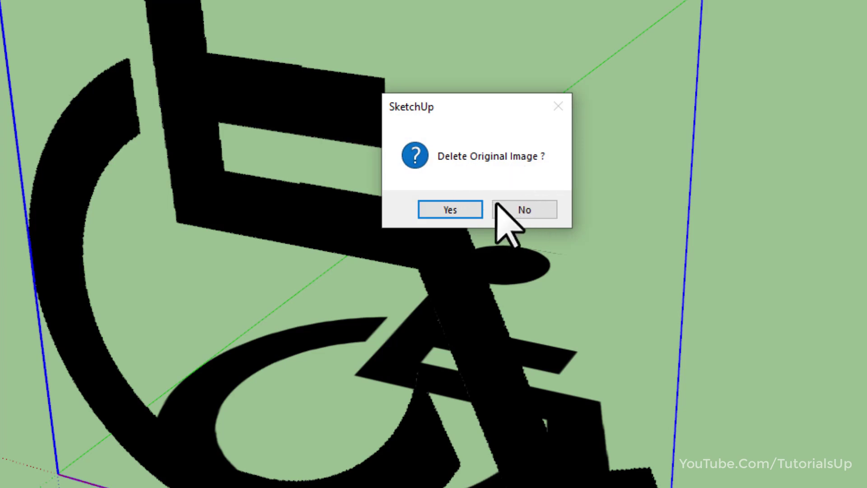
pyautogui.click(441, 210)
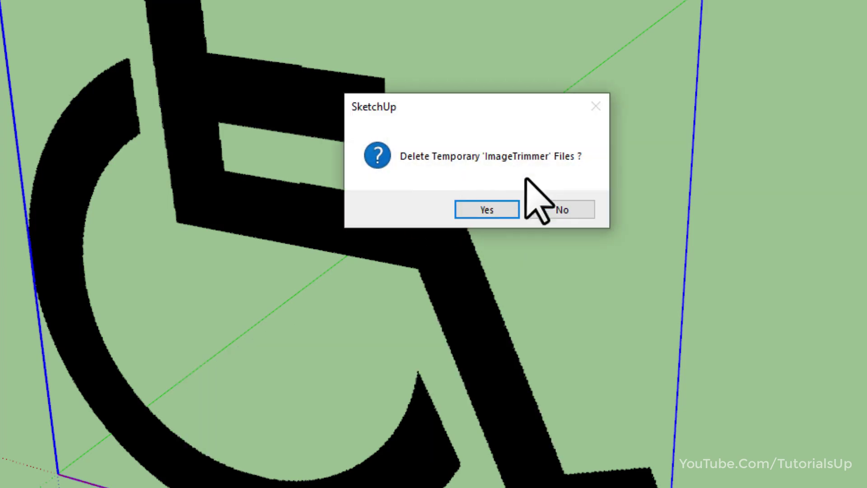
pyautogui.click(509, 208)
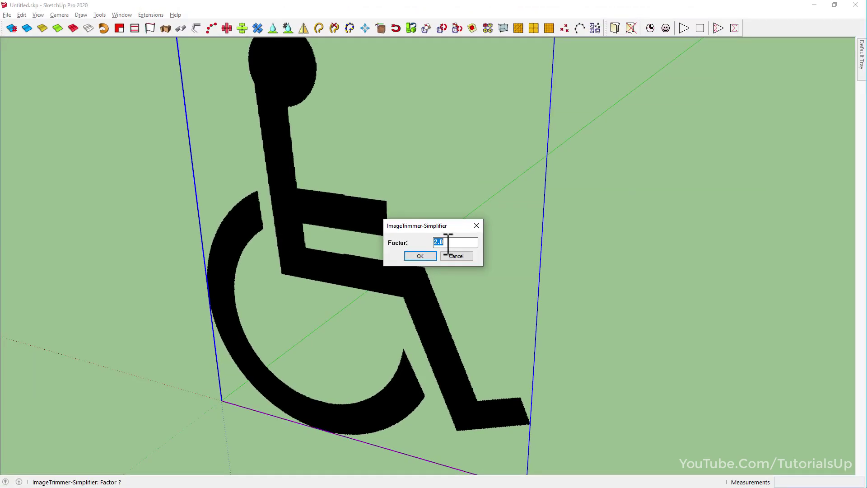
# Step: Accept simplifier factor 2.0, then select the wheelchair body and wheel
pyautogui.moveTo(444, 243); pyautogui.dragTo(425, 244)
pyautogui.click(424, 255)
pyautogui.scroll(-2, 527, 314)
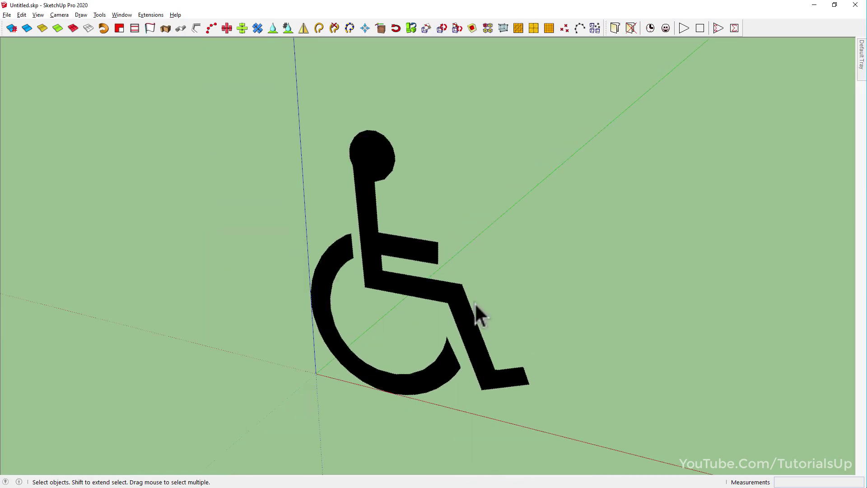
pyautogui.scroll(2, 418, 284)
pyautogui.click(414, 286)
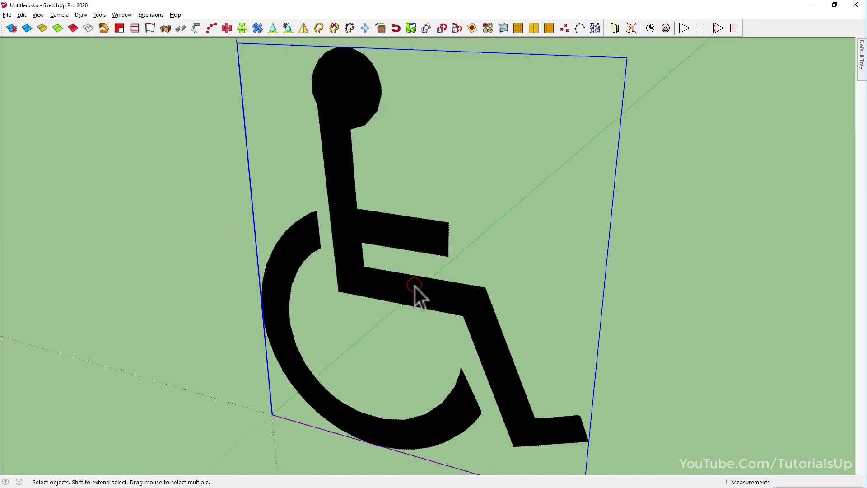
pyautogui.keyDown('shift'); pyautogui.click(447, 427); pyautogui.keyUp('shift')
pyautogui.keyDown('shift'); pyautogui.click(608, 450); pyautogui.keyUp('shift')
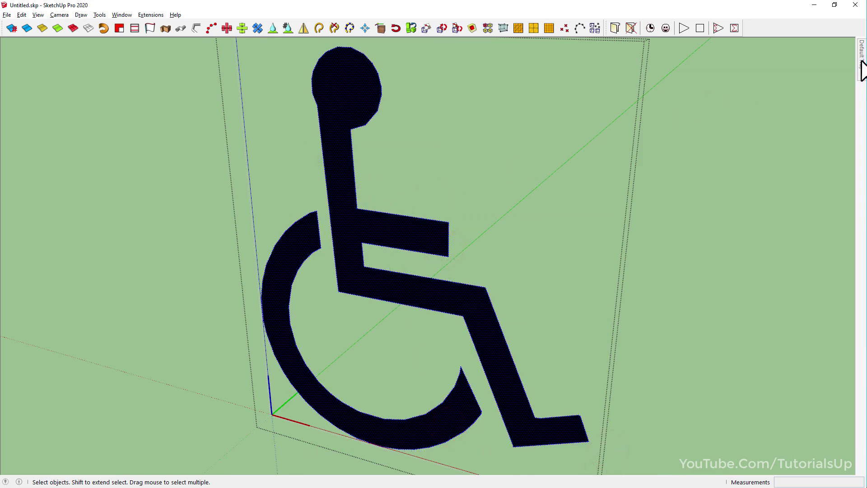
# Step: Paint the wheelchair Default white and push/pull the body and wheel ring to the same thickness
pyautogui.moveTo(861, 54)
pyautogui.click(850, 170)
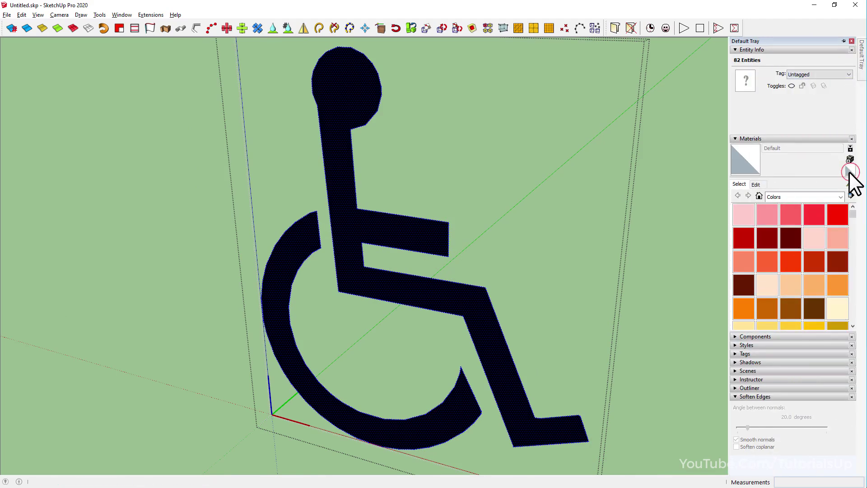
pyautogui.click(436, 289)
pyautogui.moveTo(453, 259)
pyautogui.mouseDown(button='middle')
pyautogui.moveTo(469, 237)
pyautogui.moveTo(401, 277)
pyautogui.mouseUp(button='middle')
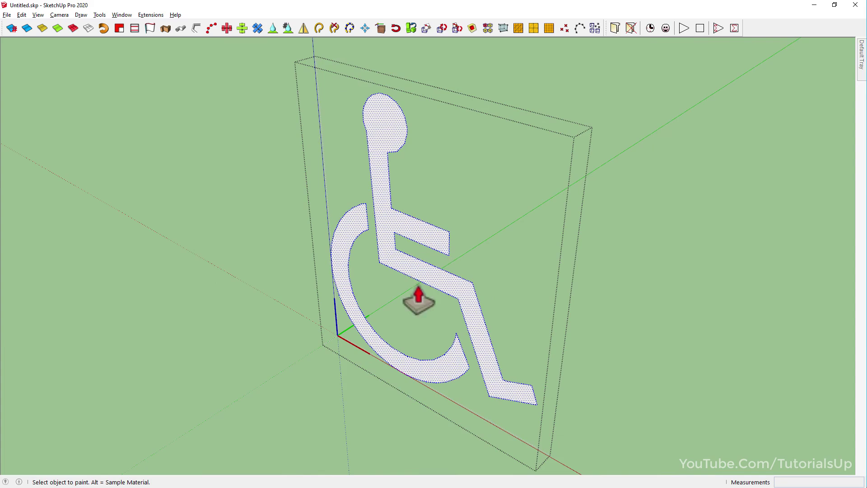
pyautogui.click(418, 290)
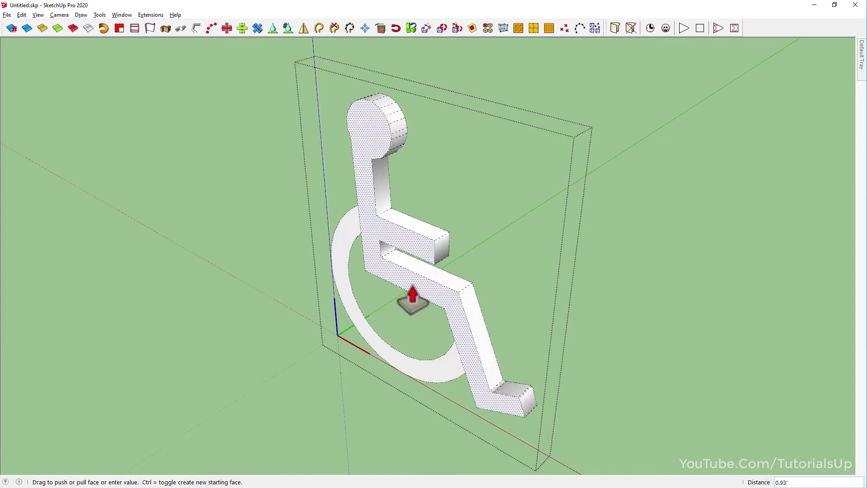
pyautogui.click(412, 299)
pyautogui.doubleClick(435, 379)
pyautogui.press('space')
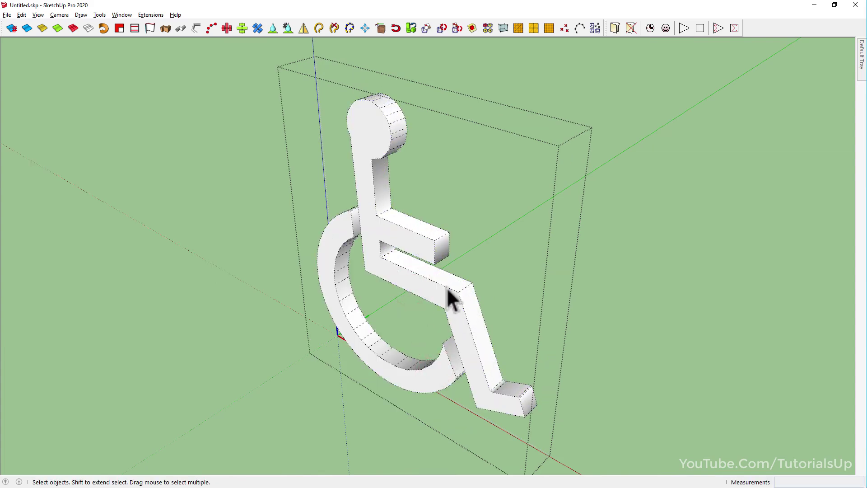
# Step: Select the whole wheelchair geometry and toggle its extra edges' visibility from the context menu
pyautogui.tripleClick(415, 241)
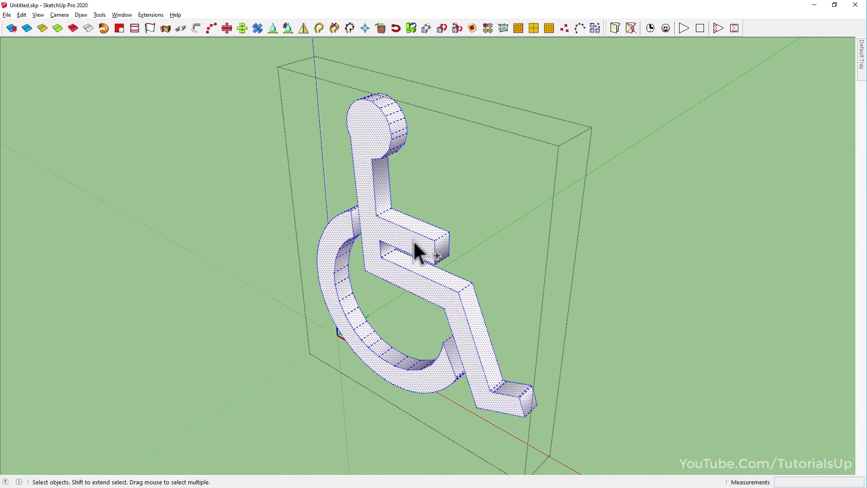
pyautogui.rightClick(373, 183)
pyautogui.click(420, 207)
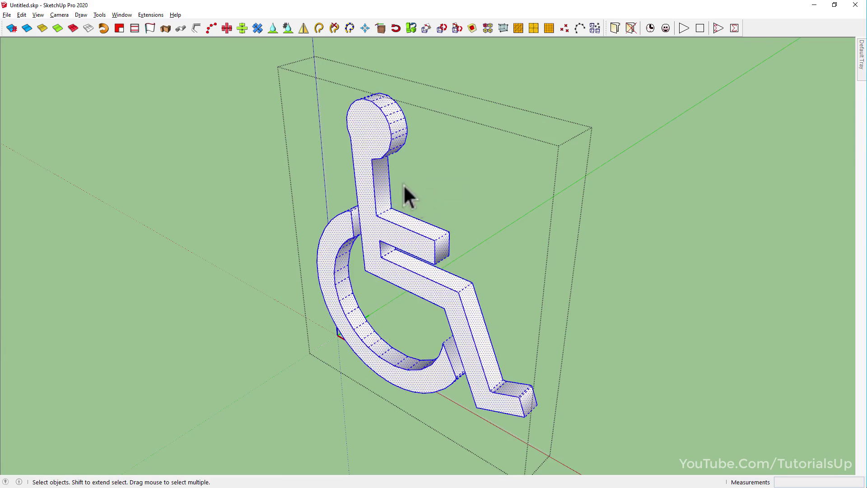
pyautogui.click(118, 163)
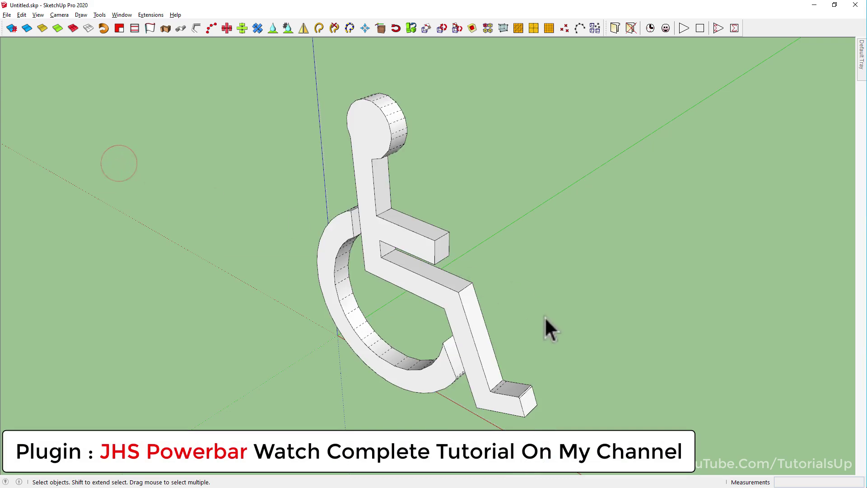
pyautogui.moveTo(468, 310); pyautogui.dragTo(360, 219, button='middle')
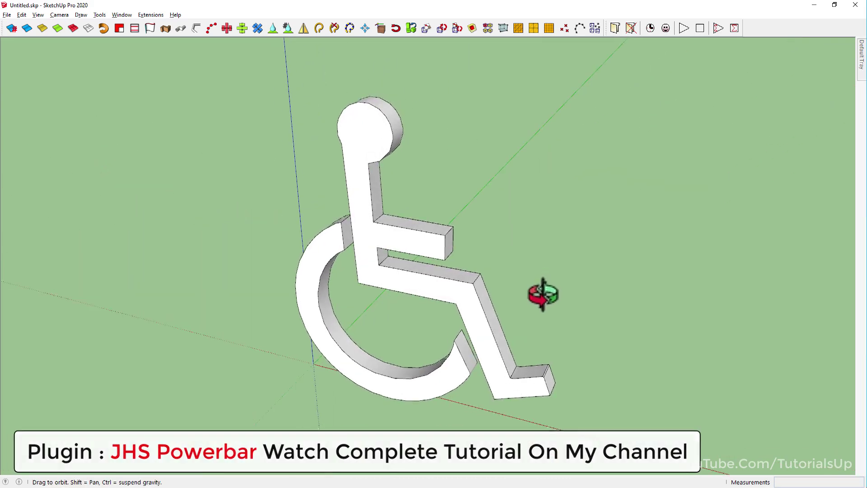
pyautogui.moveTo(359, 219); pyautogui.dragTo(542, 294, button='middle')
# Step: Move the wheelchair component away from the origin
pyautogui.click(459, 296)
pyautogui.scroll(-3, 327, 307)
pyautogui.press('m')
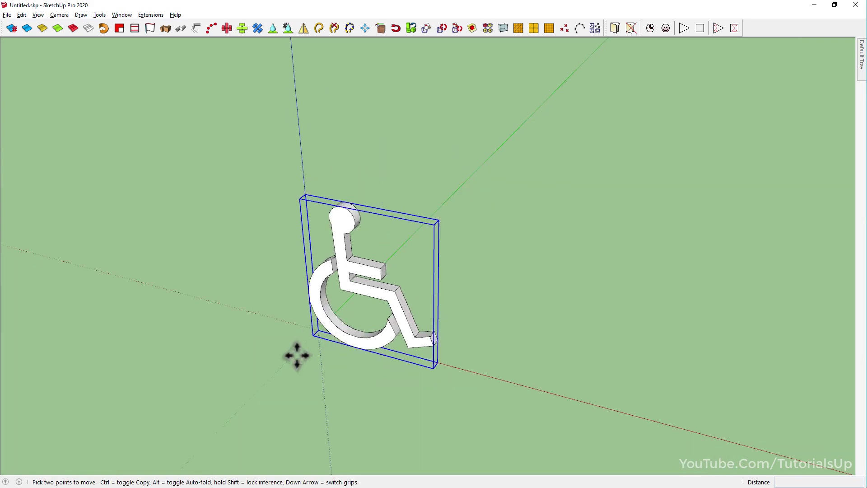
pyautogui.click(297, 354)
pyautogui.click(624, 388)
pyautogui.press('space')
pyautogui.click(573, 397)
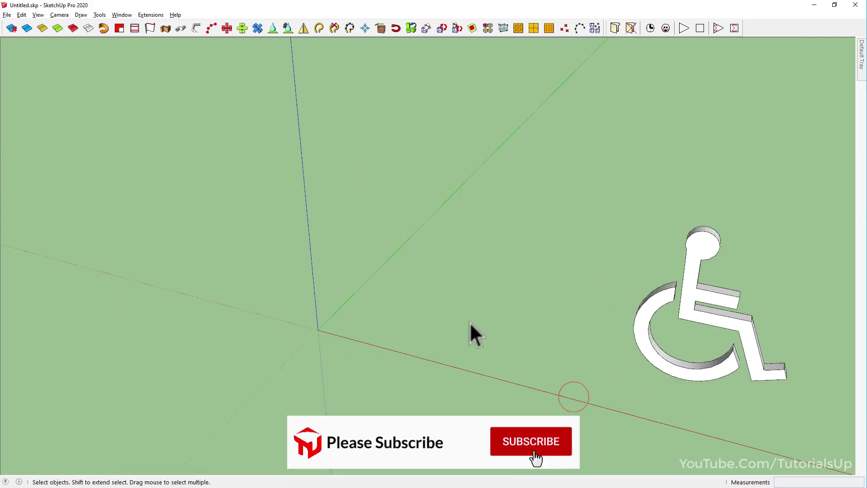
# Step: Bring the black profile PNG into the model, placed at the origin
pyautogui.doubleClick(271, 6)
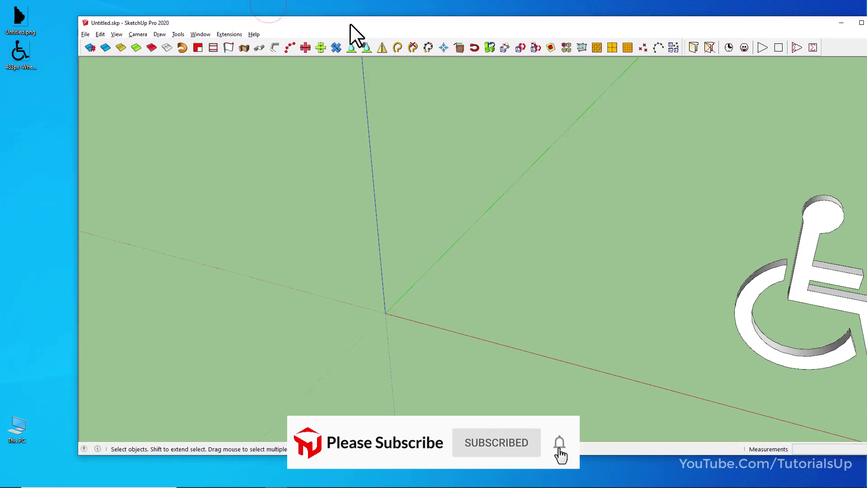
pyautogui.moveTo(20, 36); pyautogui.dragTo(343, 212)
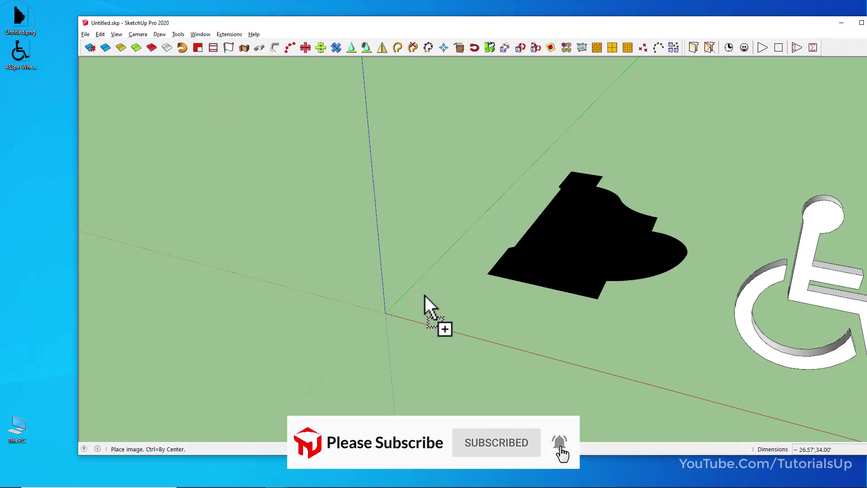
pyautogui.click(386, 313)
pyautogui.scroll(-2, 210, 289)
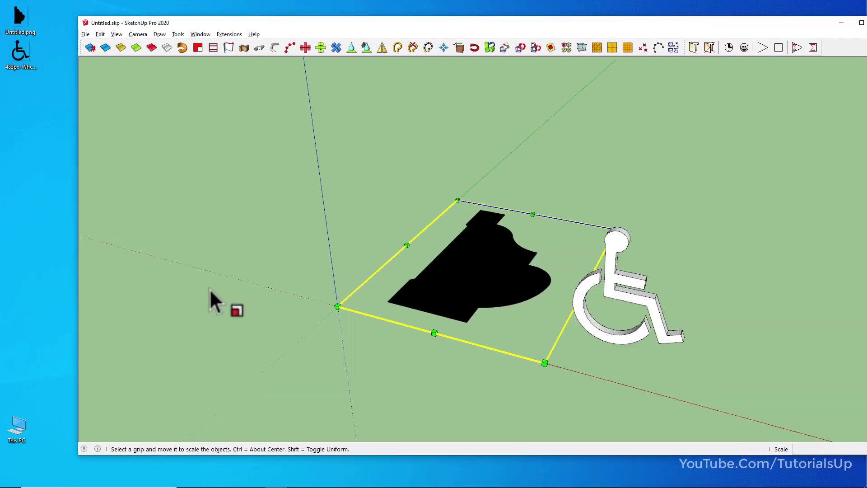
pyautogui.click(861, 23)
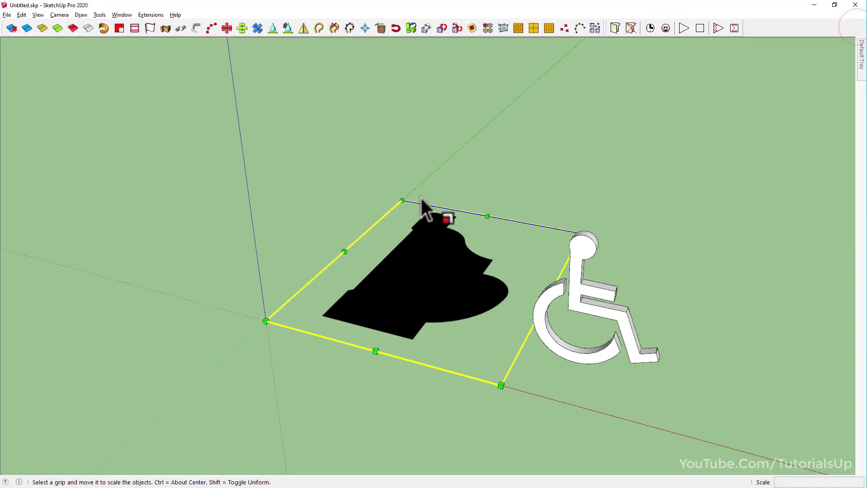
pyautogui.press('space')
# Step: Move the wheelchair symbol farther to the right
pyautogui.click(463, 315)
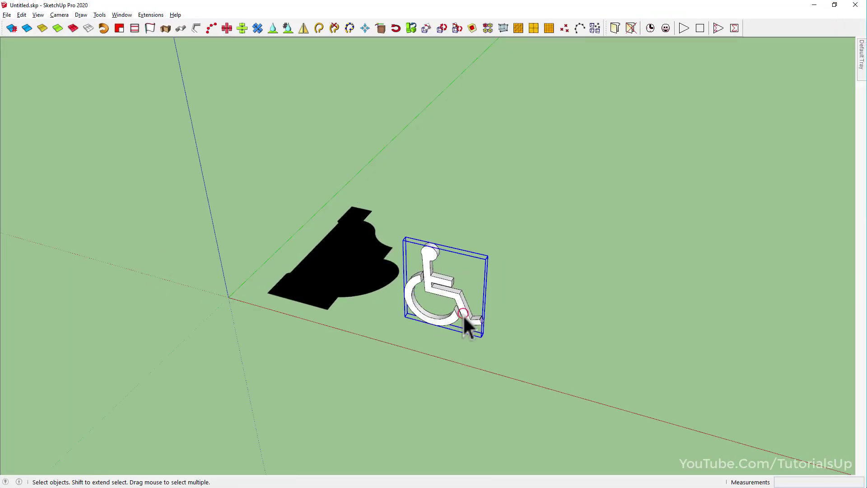
pyautogui.press('m')
pyautogui.click(423, 375)
pyautogui.click(629, 381)
pyautogui.press('space')
pyautogui.click(571, 391)
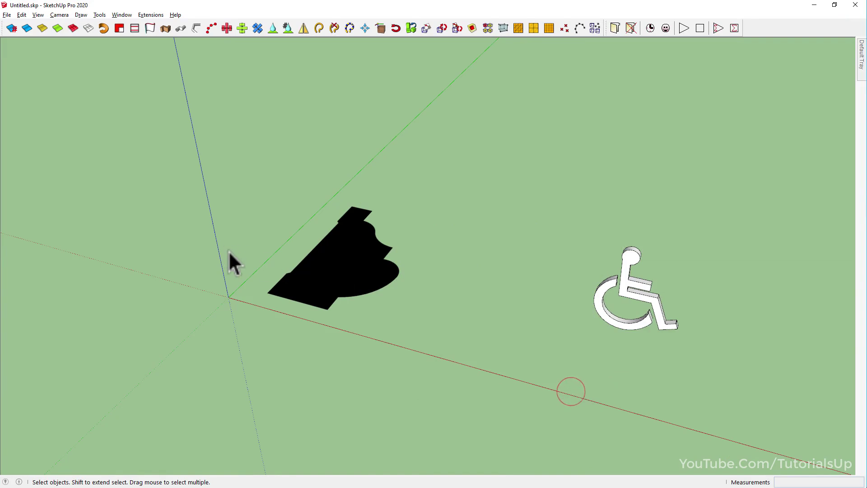
# Step: Select the black profile image and orbit to view it at an angle
pyautogui.scroll(3, 311, 316)
pyautogui.click(370, 299)
pyautogui.scroll(2, 444, 291)
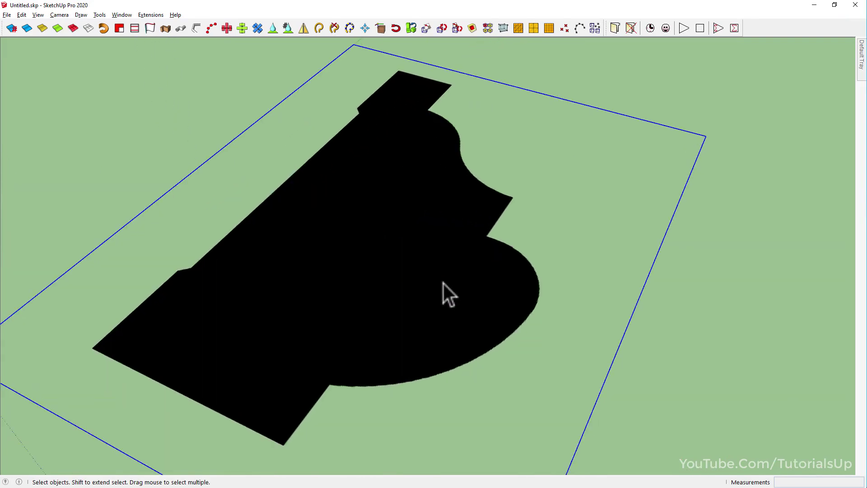
pyautogui.scroll(2, 443, 284)
pyautogui.scroll(1, 422, 352)
pyautogui.scroll(-5, 417, 334)
pyautogui.moveTo(412, 242); pyautogui.dragTo(472, 329, button='middle')
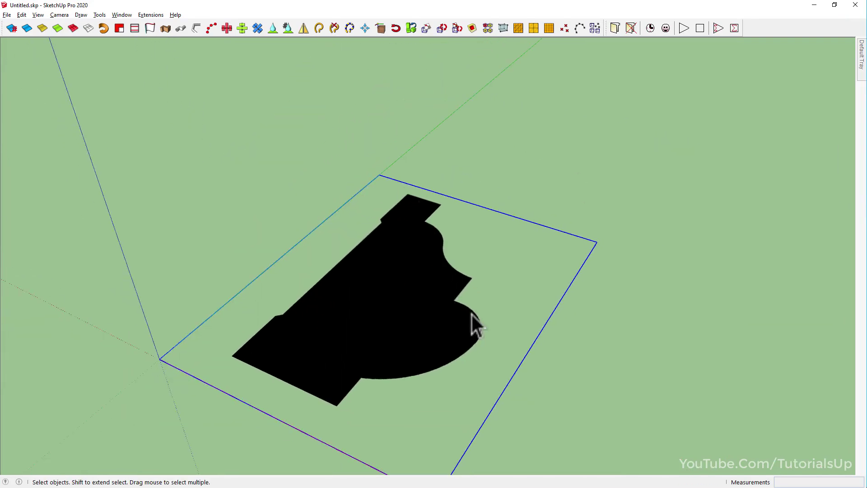
pyautogui.scroll(-2, 472, 329)
pyautogui.moveTo(447, 170)
pyautogui.mouseDown(button='middle')
pyautogui.moveTo(430, 126)
pyautogui.moveTo(355, 84)
pyautogui.mouseUp(button='middle')
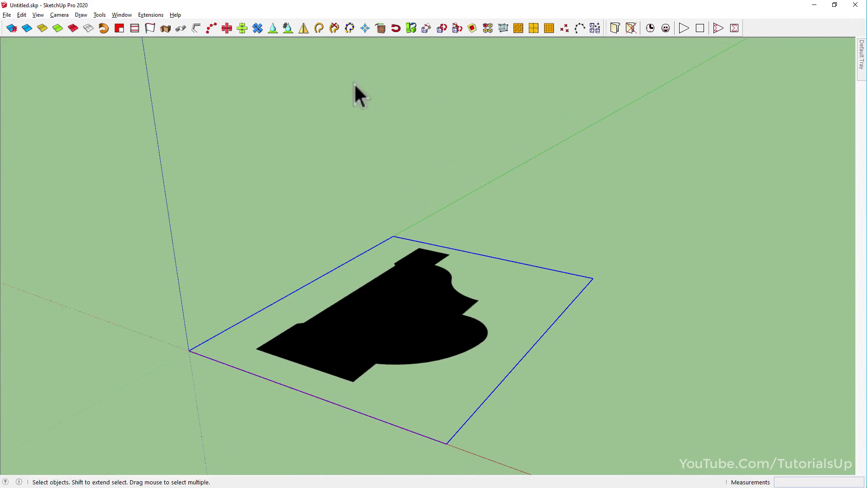
# Step: Trace the profile with ImageTrimmer (stand-up, flatten, delete image and temp files), simplifying at factor 4
pyautogui.click(99, 15)
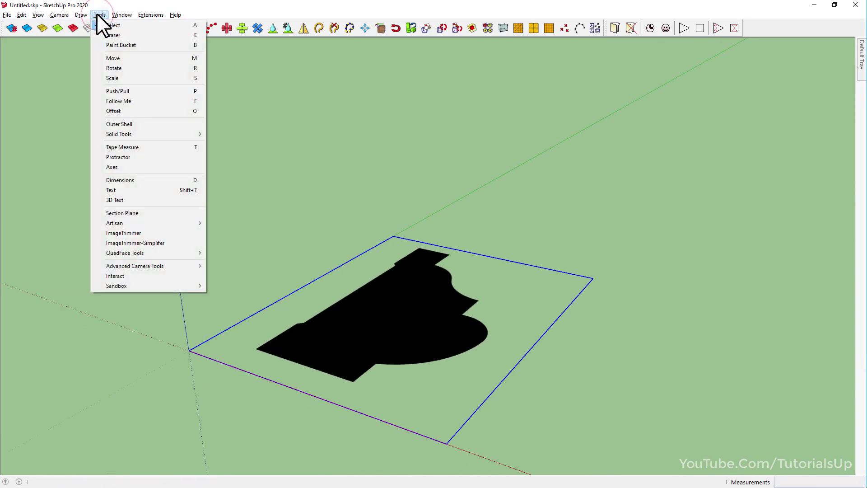
pyautogui.click(175, 231)
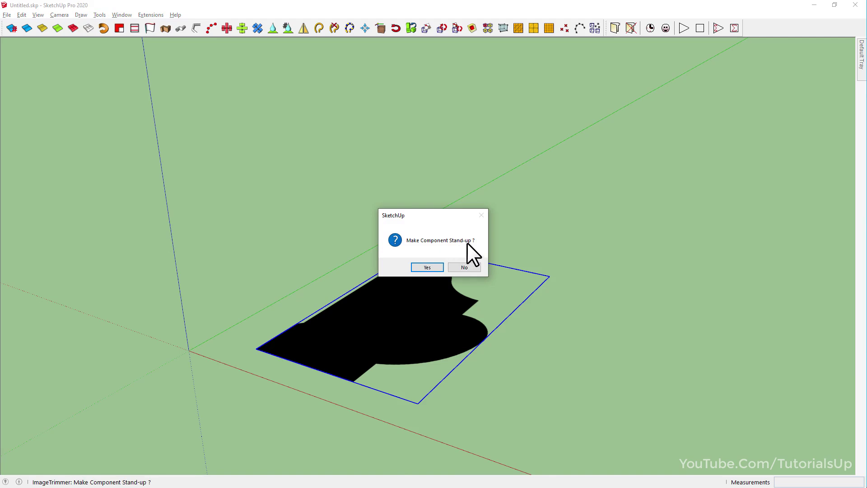
pyautogui.click(427, 267)
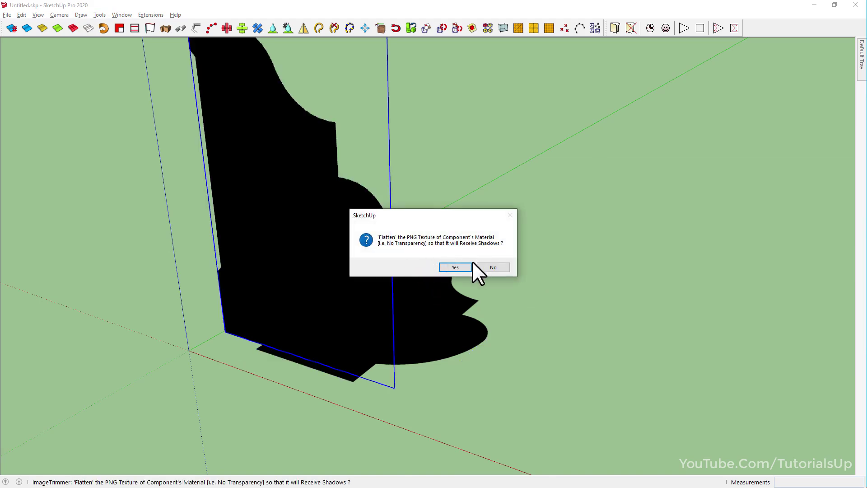
pyautogui.click(485, 267)
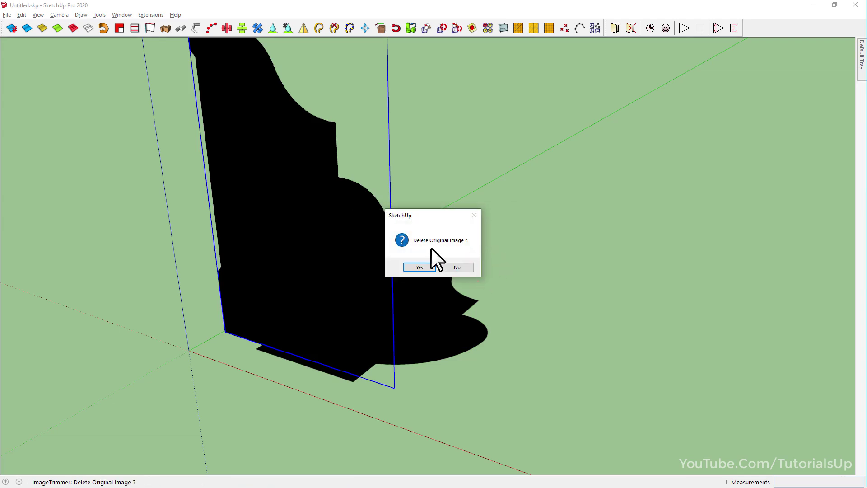
pyautogui.click(423, 268)
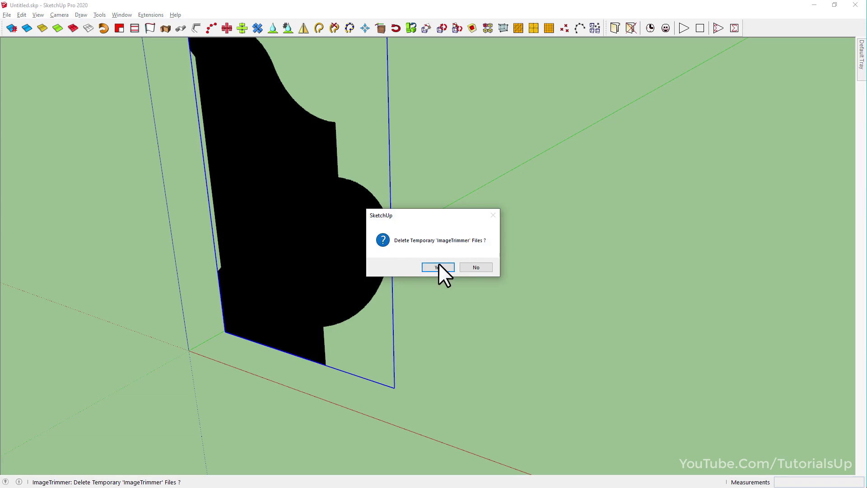
pyautogui.click(438, 265)
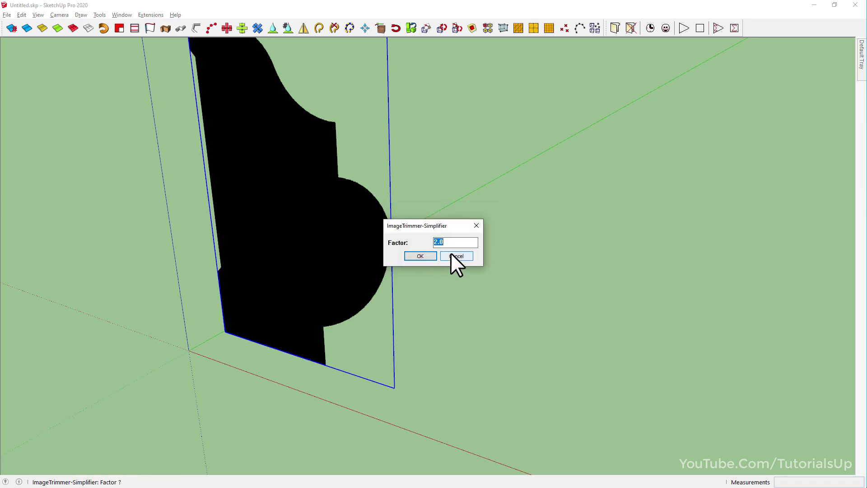
pyautogui.write('4')
pyautogui.click(422, 255)
# Step: Select the black profile face together with its edges
pyautogui.click(479, 283)
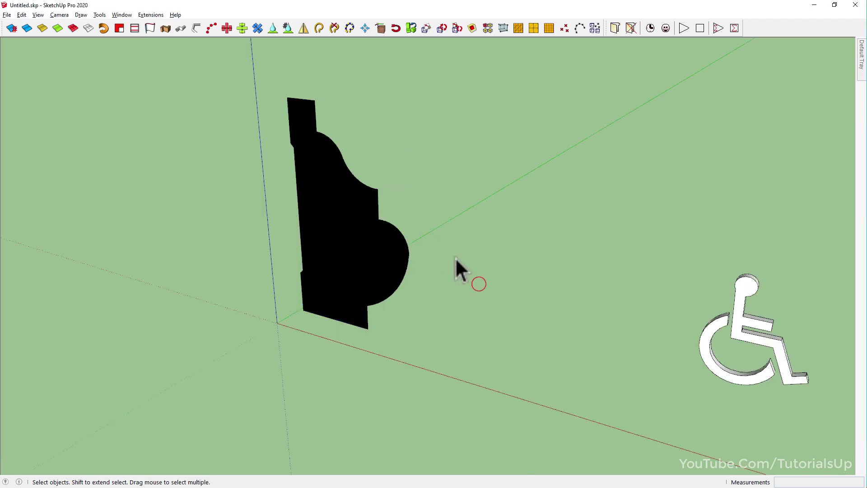
pyautogui.scroll(3, 335, 168)
pyautogui.scroll(2, 365, 191)
pyautogui.scroll(-2, 454, 285)
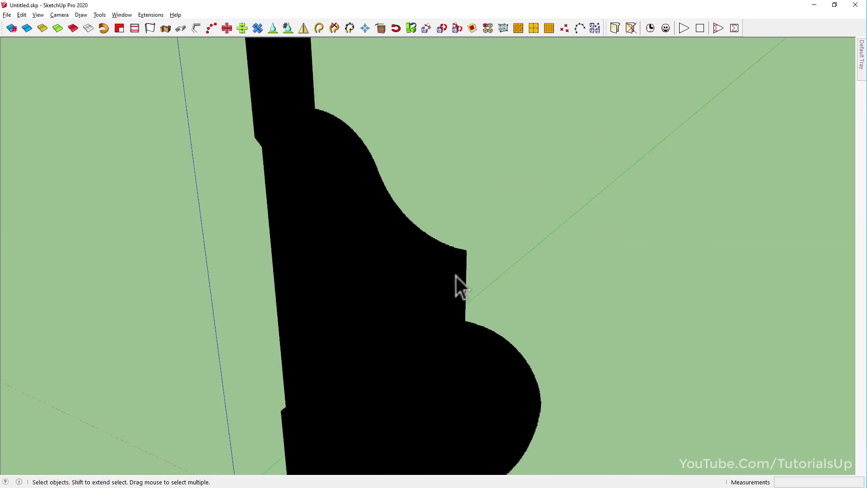
pyautogui.scroll(2, 340, 128)
pyautogui.scroll(-2, 348, 138)
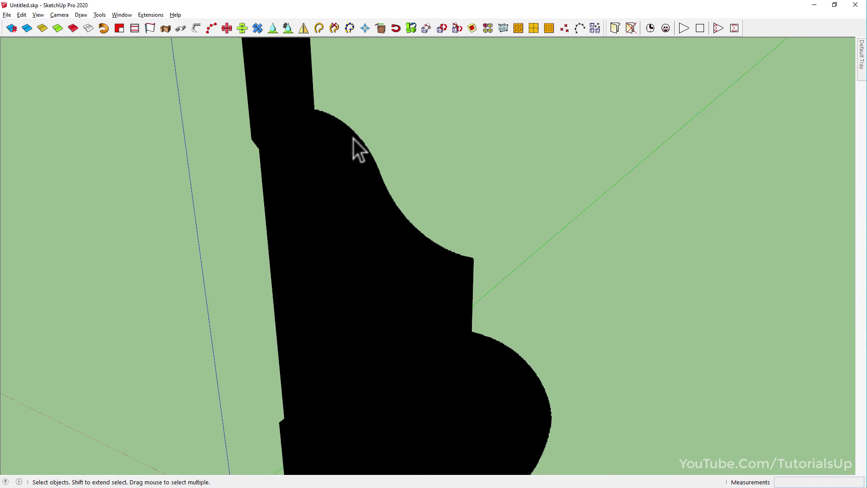
pyautogui.click(346, 169)
pyautogui.click(397, 275)
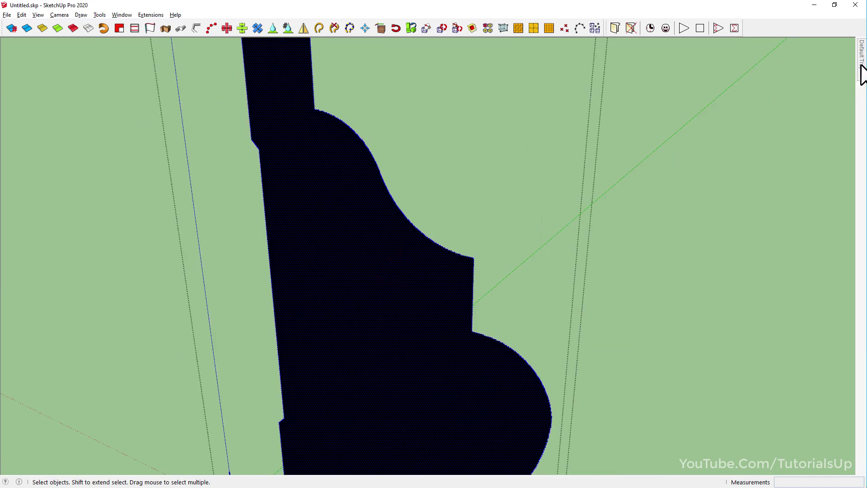
# Step: Paint the profile face Default white and unhide its hidden outline edges
pyautogui.click(850, 160)
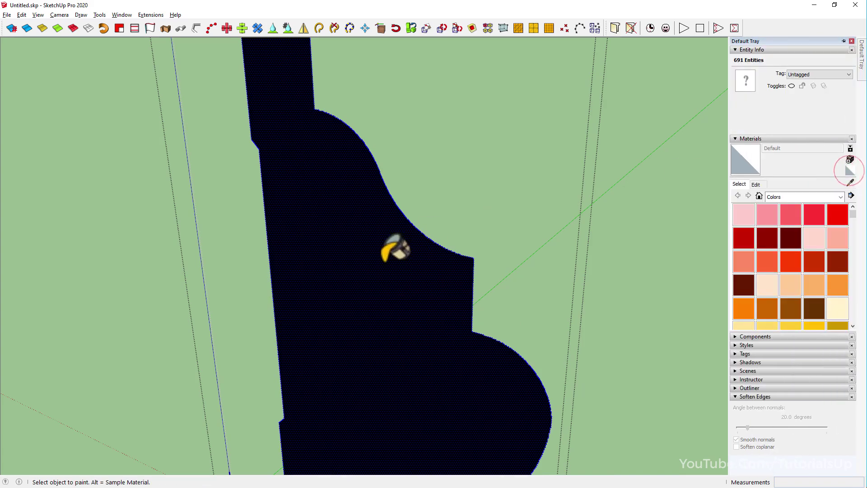
pyautogui.click(382, 257)
pyautogui.press('space')
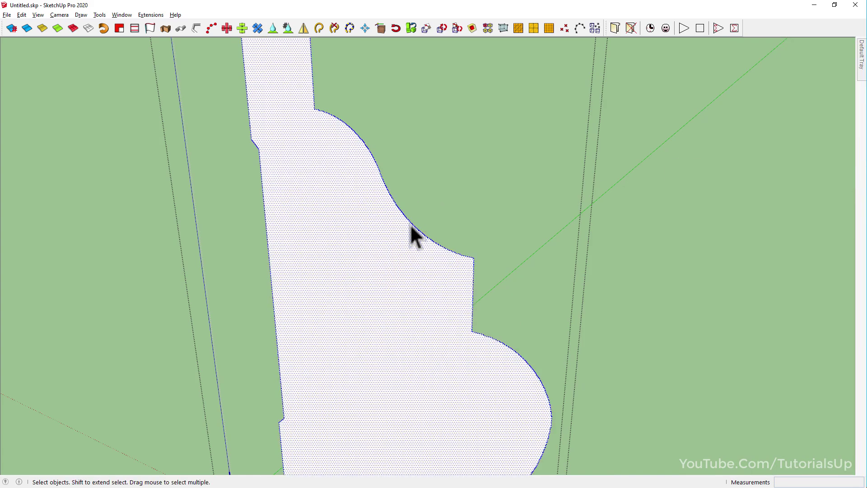
pyautogui.rightClick(411, 226)
pyautogui.click(451, 251)
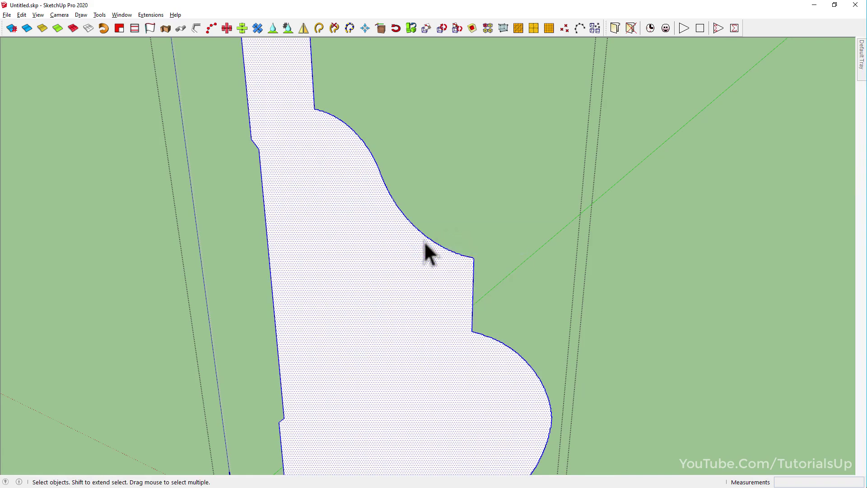
# Step: Zoom in on the profile's jagged stepped edge and clear the selection
pyautogui.scroll(5, 422, 239)
pyautogui.scroll(4, 416, 231)
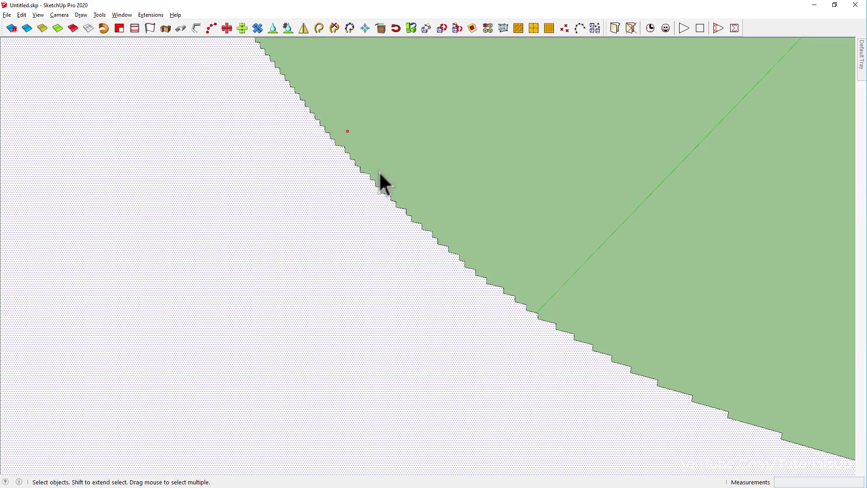
pyautogui.scroll(-2, 379, 182)
pyautogui.scroll(2, 458, 266)
pyautogui.scroll(2, 437, 244)
pyautogui.scroll(-2, 437, 242)
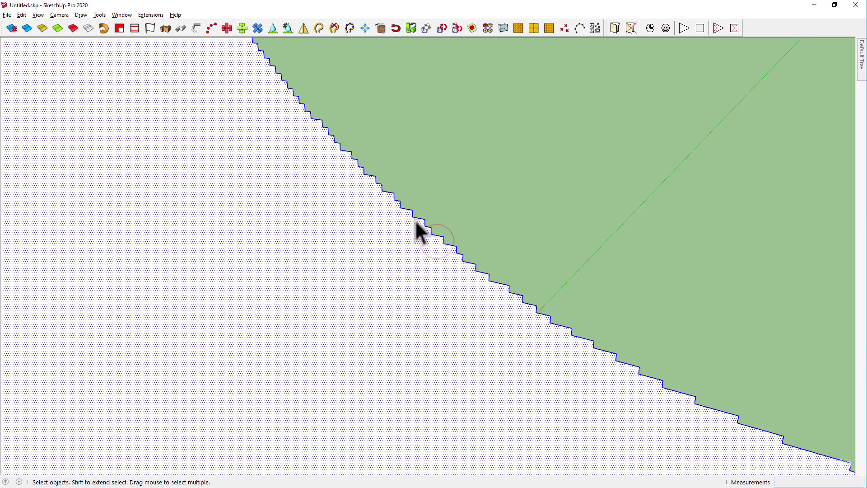
pyautogui.scroll(-3, 415, 221)
pyautogui.scroll(-1, 448, 203)
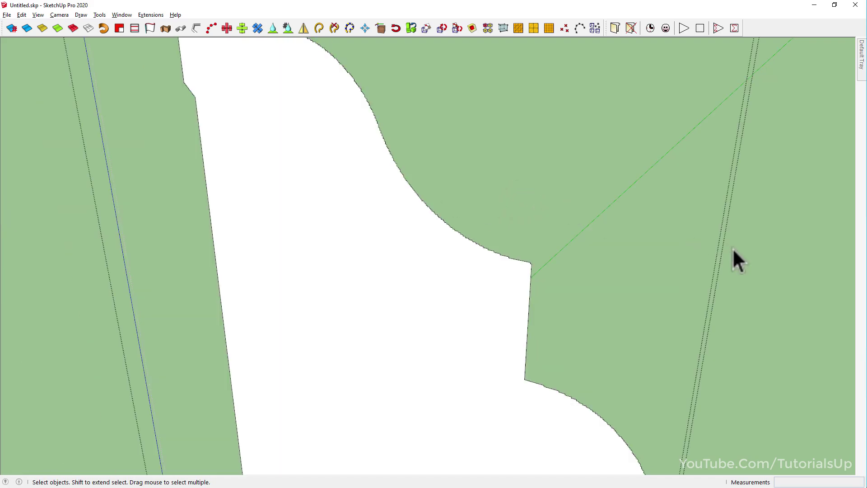
pyautogui.click(784, 256)
pyautogui.scroll(5, 388, 255)
pyautogui.scroll(2, 365, 266)
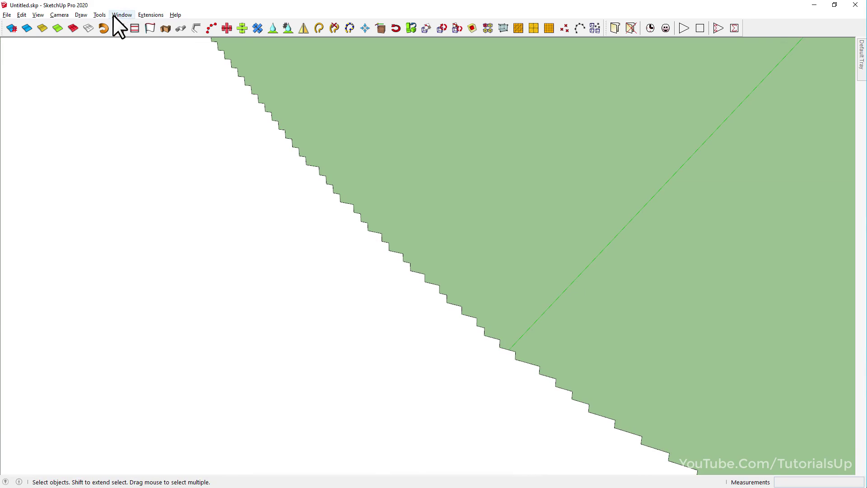
# Step: Run ImageTrimmer-Simplifier on the outline at factor 2.0, then again at factor 3
pyautogui.click(95, 14)
pyautogui.click(164, 242)
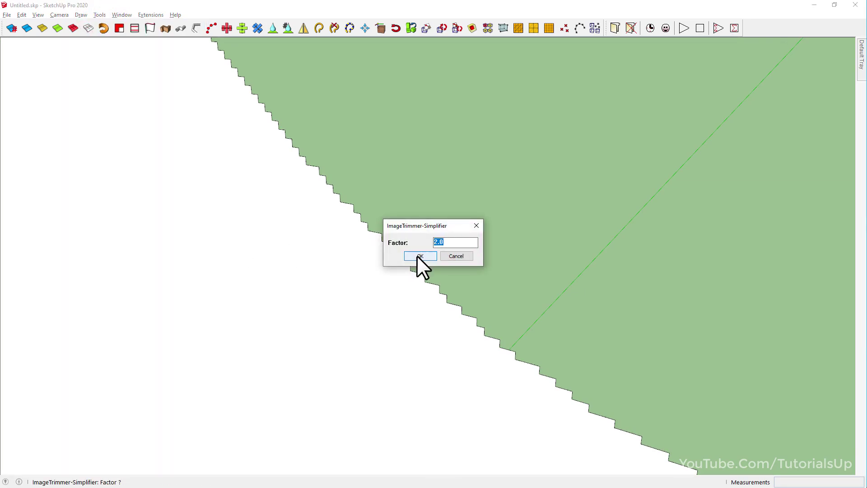
pyautogui.click(417, 256)
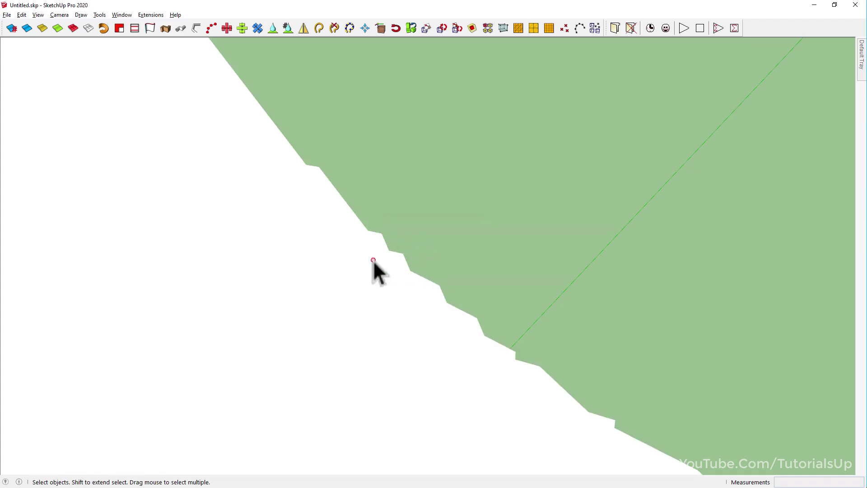
pyautogui.click(102, 14)
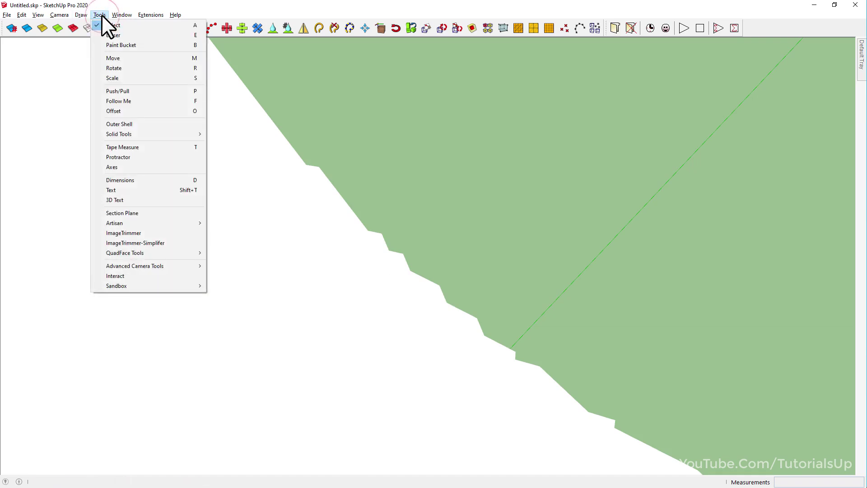
pyautogui.click(166, 242)
pyautogui.write('3')
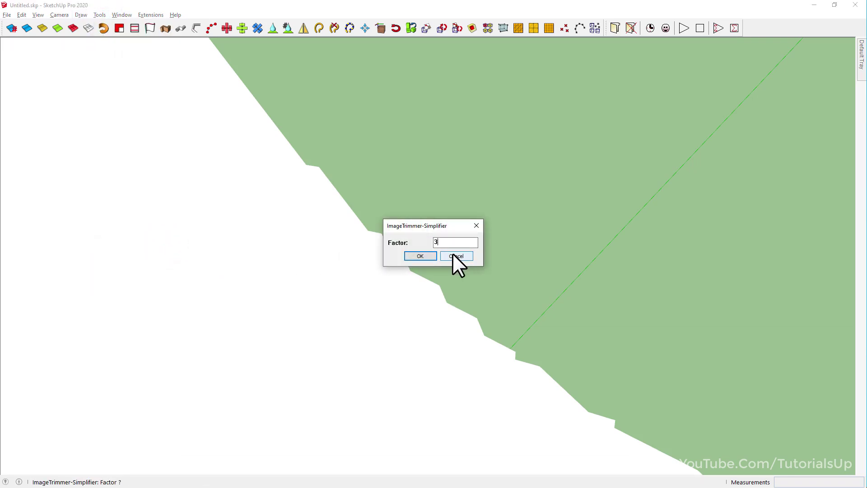
pyautogui.click(418, 254)
# Step: Zoom to check the smoothed curved edge and select the profile face
pyautogui.scroll(-2, 413, 248)
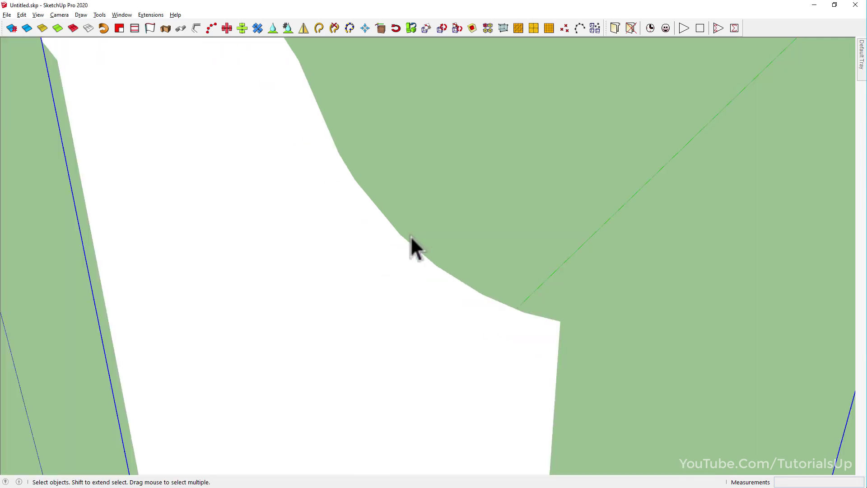
pyautogui.scroll(-3, 393, 267)
pyautogui.scroll(-3, 404, 194)
pyautogui.scroll(-1, 403, 194)
pyautogui.scroll(4, 402, 233)
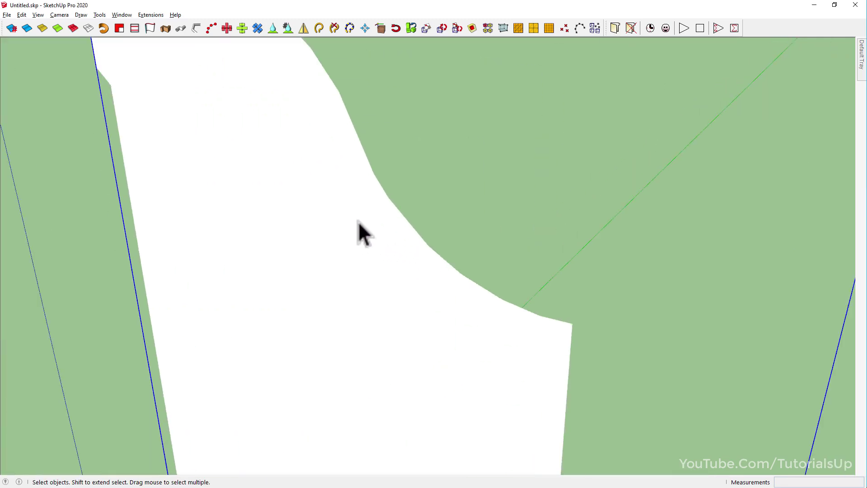
pyautogui.scroll(1, 388, 219)
pyautogui.click(390, 208)
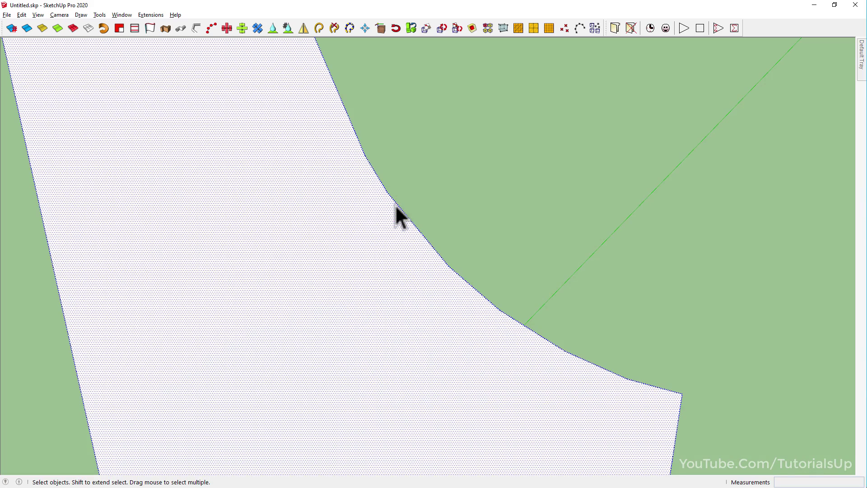
# Step: Unhide the profile face's hidden edges, then orbit out to an oblique view of profile and wheelchair
pyautogui.rightClick(396, 203)
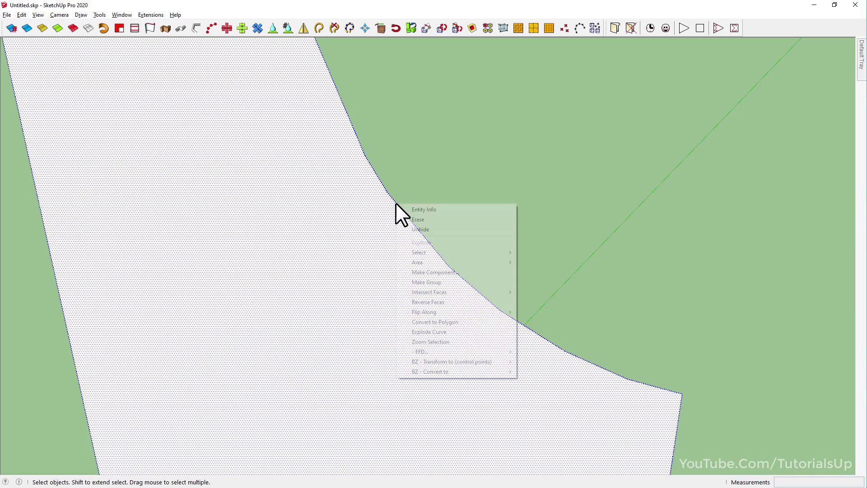
pyautogui.click(440, 230)
pyautogui.scroll(-1, 437, 229)
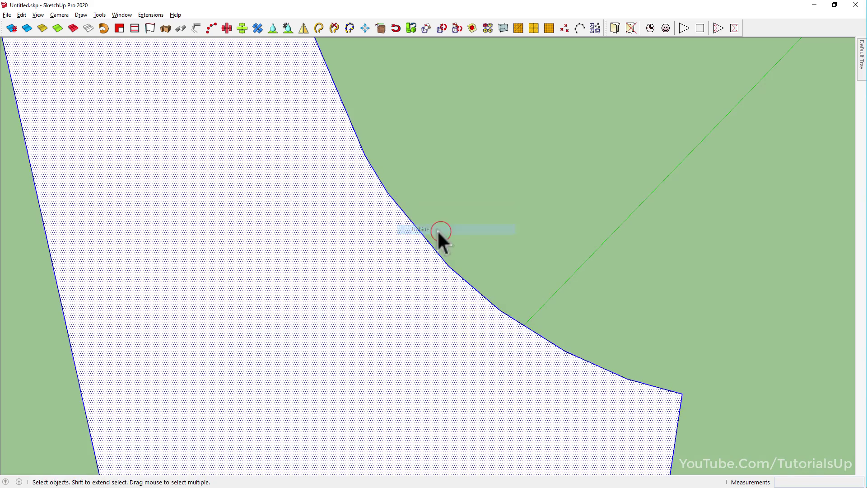
pyautogui.scroll(-2, 419, 226)
pyautogui.scroll(-2, 383, 203)
pyautogui.scroll(-5, 603, 241)
pyautogui.click(602, 241)
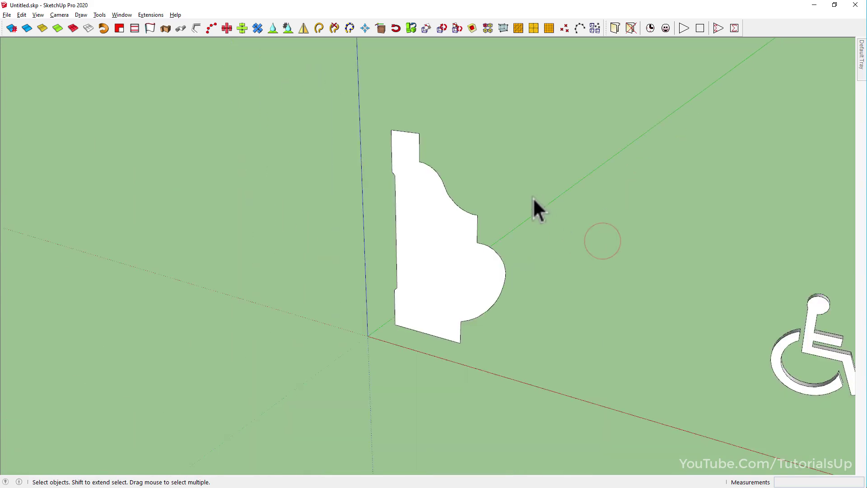
pyautogui.moveTo(536, 209)
pyautogui.mouseDown(button='middle')
pyautogui.moveTo(474, 290)
pyautogui.moveTo(422, 270)
pyautogui.mouseUp(button='middle')
pyautogui.scroll(-2, 456, 246)
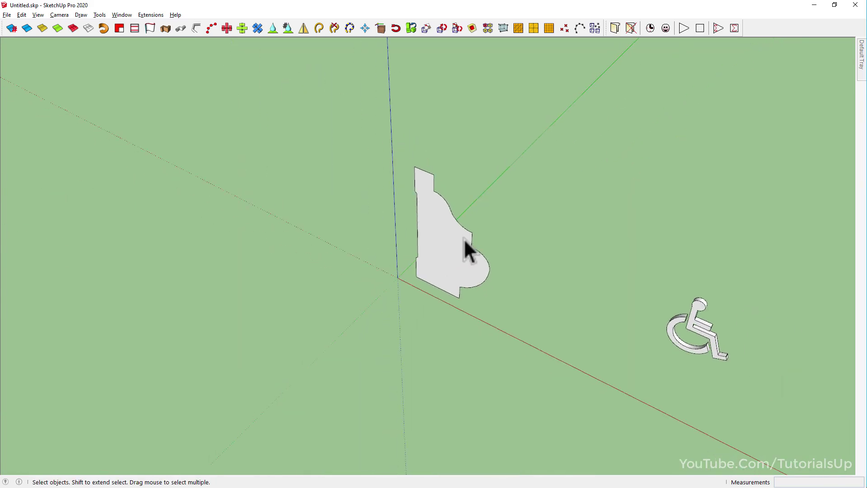
# Step: Draw a large ground rectangle from the origin extending left, then select its face and edges
pyautogui.press('r')
pyautogui.click(397, 276)
pyautogui.scroll(-2, 632, 180)
pyautogui.scroll(-1, 587, 203)
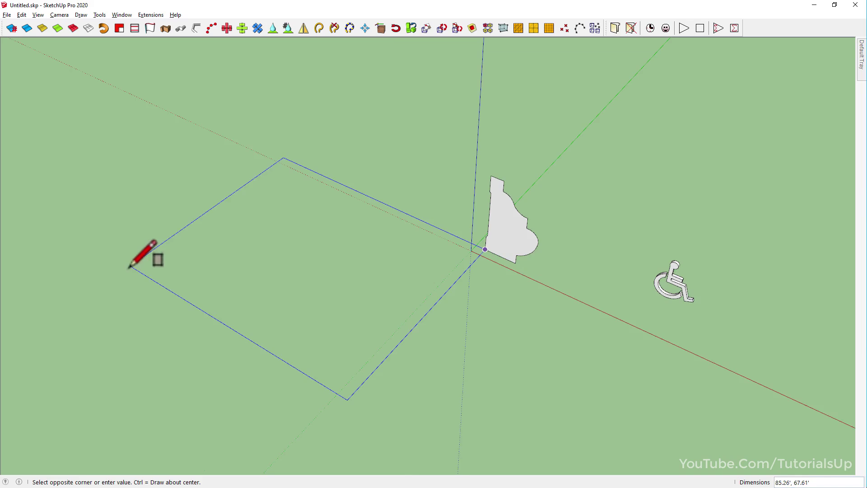
pyautogui.scroll(-3, 154, 253)
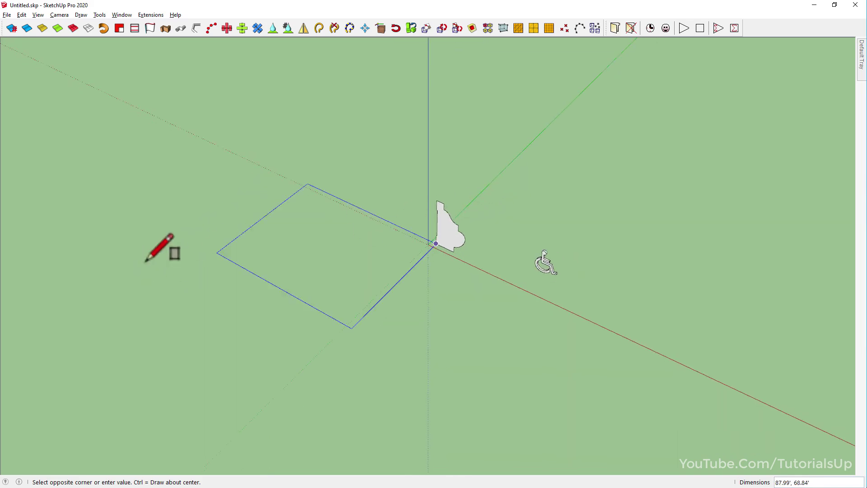
pyautogui.click(53, 290)
pyautogui.scroll(1, 224, 299)
pyautogui.scroll(2, 258, 282)
pyautogui.press('space')
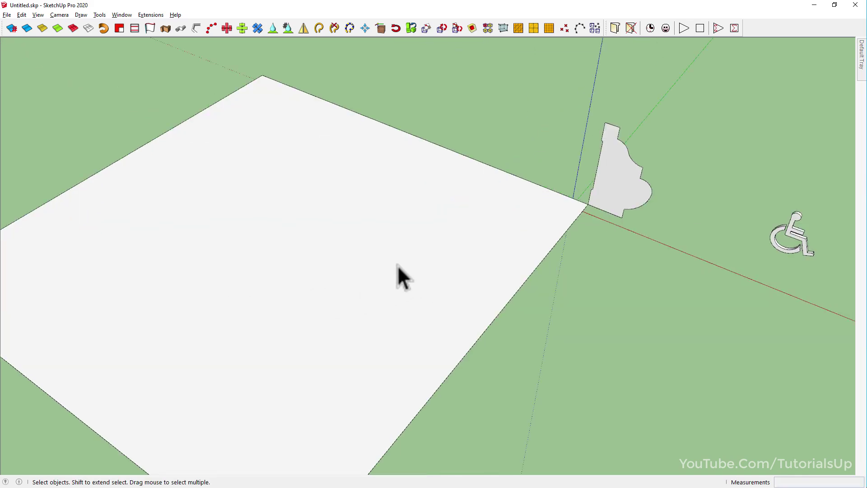
pyautogui.doubleClick(398, 265)
pyautogui.scroll(-2, 273, 239)
pyautogui.scroll(1, 426, 183)
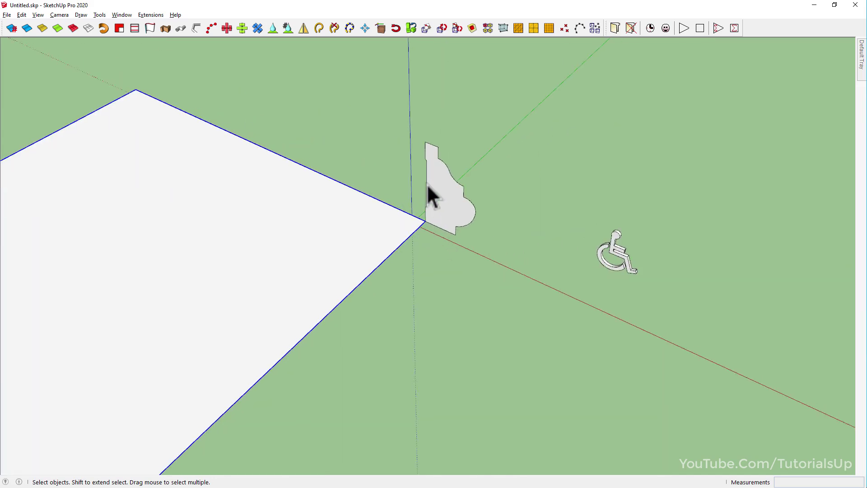
pyautogui.scroll(1, 428, 185)
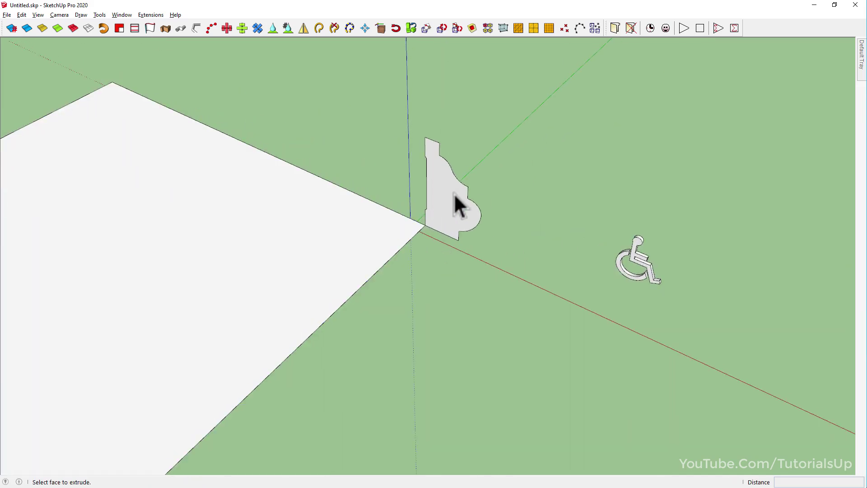
# Step: Inside the profile component, sweep the moulding profile with Follow Me along the rectangle's edges
pyautogui.rightClick(455, 194)
pyautogui.click(511, 258)
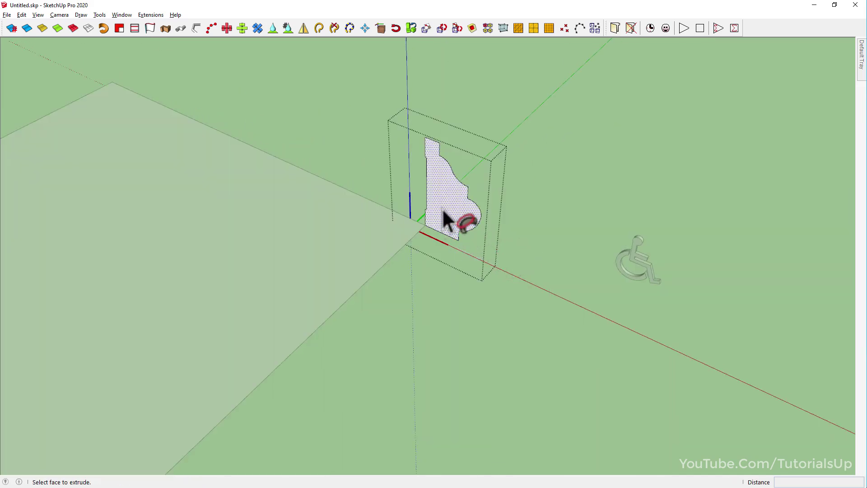
pyautogui.scroll(-2, 619, 197)
pyautogui.click(613, 191)
pyautogui.scroll(3, 613, 191)
pyautogui.press('space')
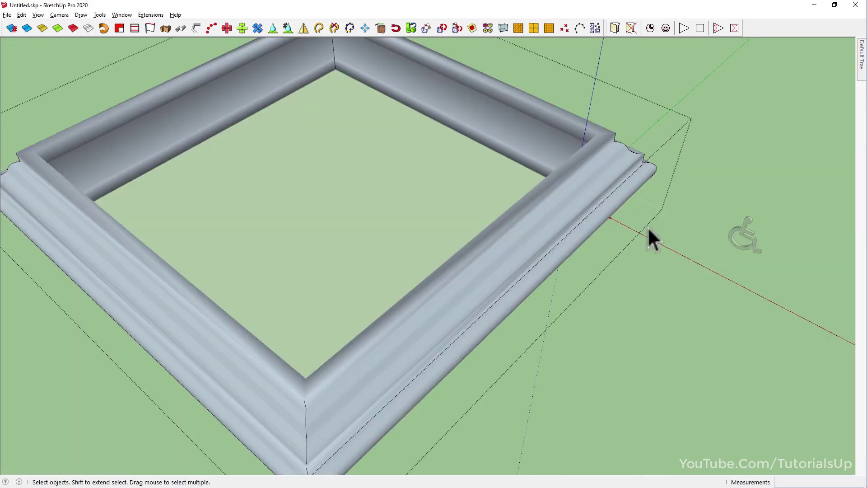
pyautogui.click(675, 257)
# Step: Turn off smoothing on the moulding frame so it shows crisp faceted edges
pyautogui.moveTo(501, 286); pyautogui.dragTo(522, 170, button='middle')
pyautogui.click(501, 175)
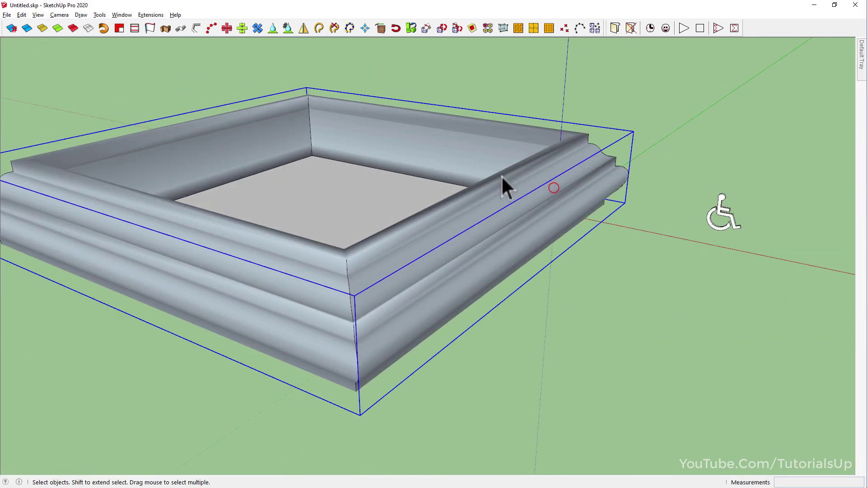
pyautogui.click(25, 29)
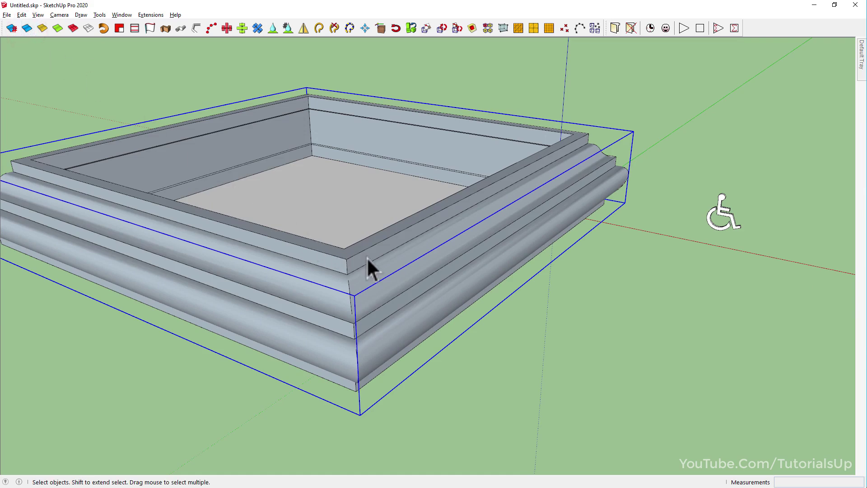
pyautogui.moveTo(625, 161)
pyautogui.mouseDown(button='middle')
pyautogui.moveTo(695, 344)
pyautogui.moveTo(524, 298)
pyautogui.moveTo(619, 242)
pyautogui.moveTo(473, 251)
pyautogui.moveTo(387, 350)
pyautogui.moveTo(381, 253)
pyautogui.moveTo(358, 151)
pyautogui.moveTo(252, 246)
pyautogui.moveTo(120, 256)
pyautogui.moveTo(121, 232)
pyautogui.moveTo(15, 393)
pyautogui.mouseUp(button='middle')
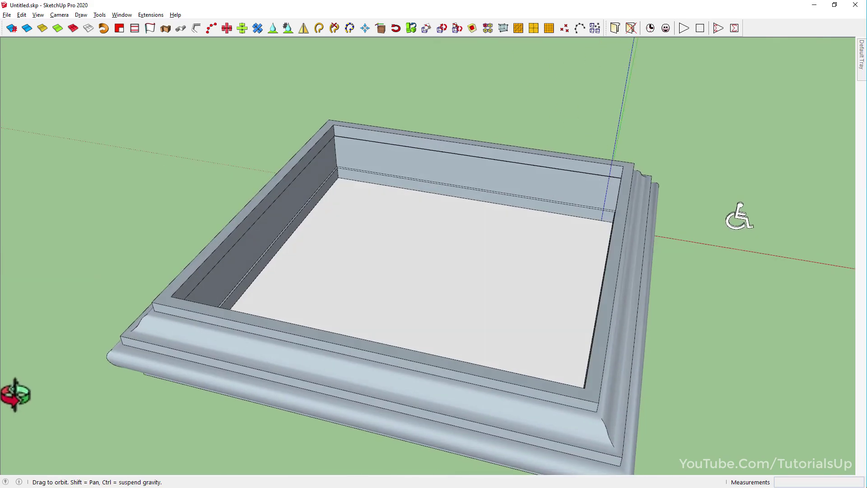
pyautogui.scroll(-3, 391, 244)
pyautogui.scroll(3, 619, 235)
pyautogui.scroll(3, 524, 203)
pyautogui.moveTo(524, 205)
pyautogui.mouseDown(button='middle')
pyautogui.moveTo(560, 228)
pyautogui.moveTo(488, 199)
pyautogui.mouseUp(button='middle')
pyautogui.click(251, 149)
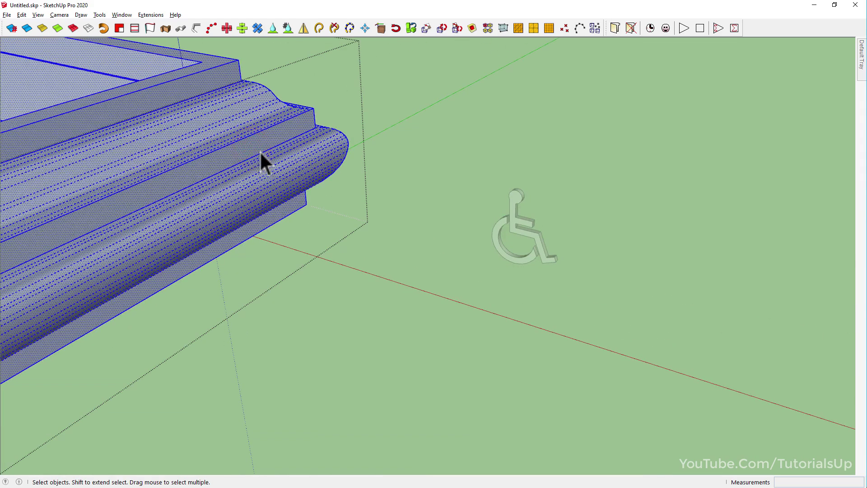
pyautogui.click(650, 350)
pyautogui.scroll(3, 563, 253)
pyautogui.moveTo(563, 253); pyautogui.dragTo(528, 205, button='middle')
pyautogui.scroll(-3, 767, 334)
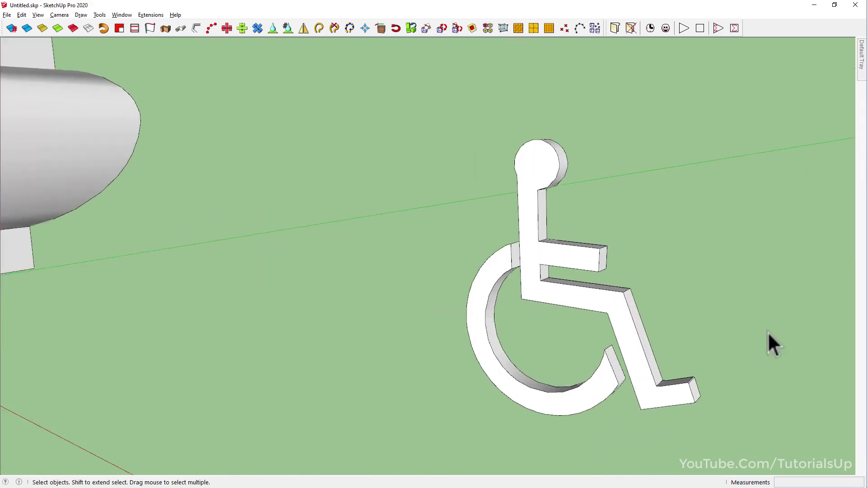
pyautogui.scroll(-3, 747, 277)
pyautogui.scroll(-3, 625, 228)
pyautogui.moveTo(625, 228)
pyautogui.mouseDown(button='middle')
pyautogui.moveTo(628, 376)
pyautogui.moveTo(632, 354)
pyautogui.mouseUp(button='middle')
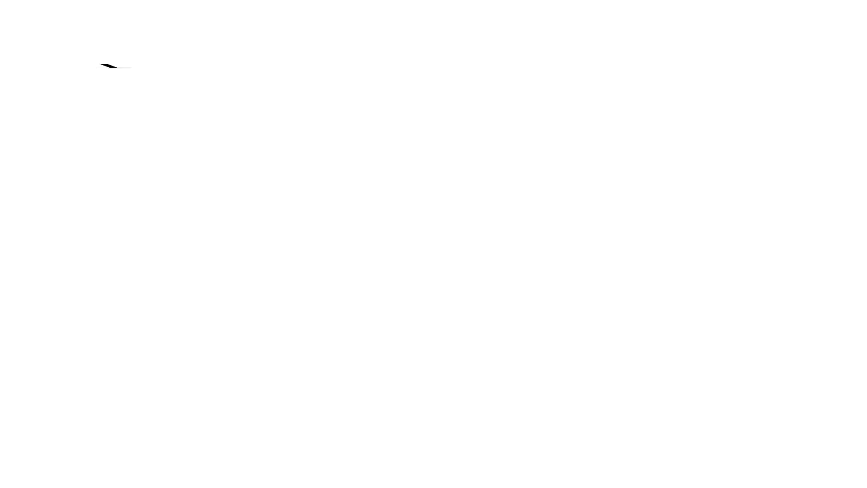